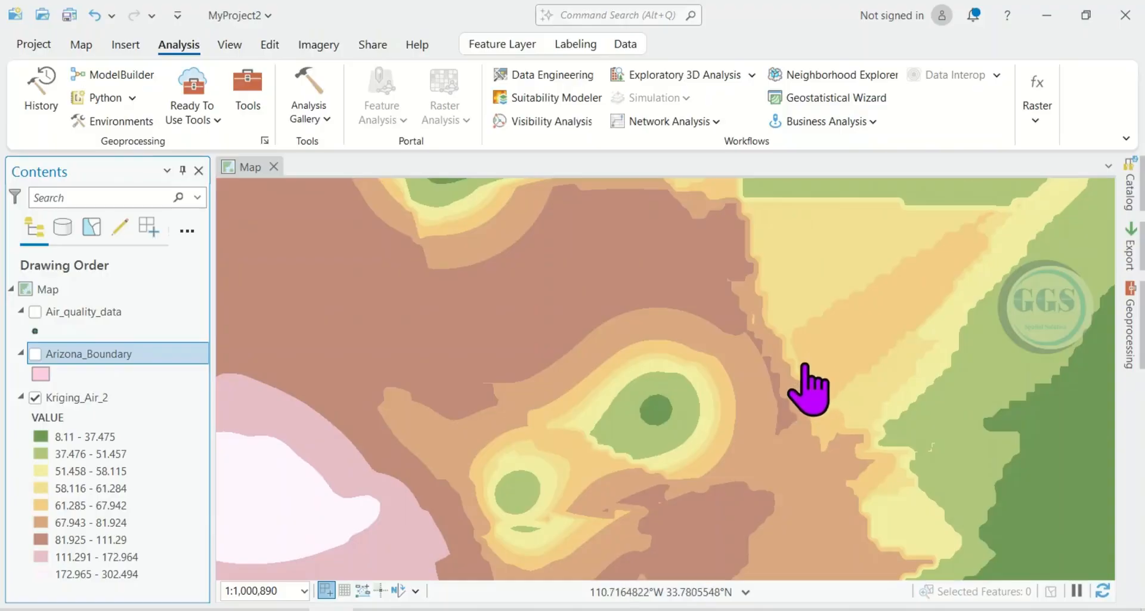
scroll(807, 387, down, 2)
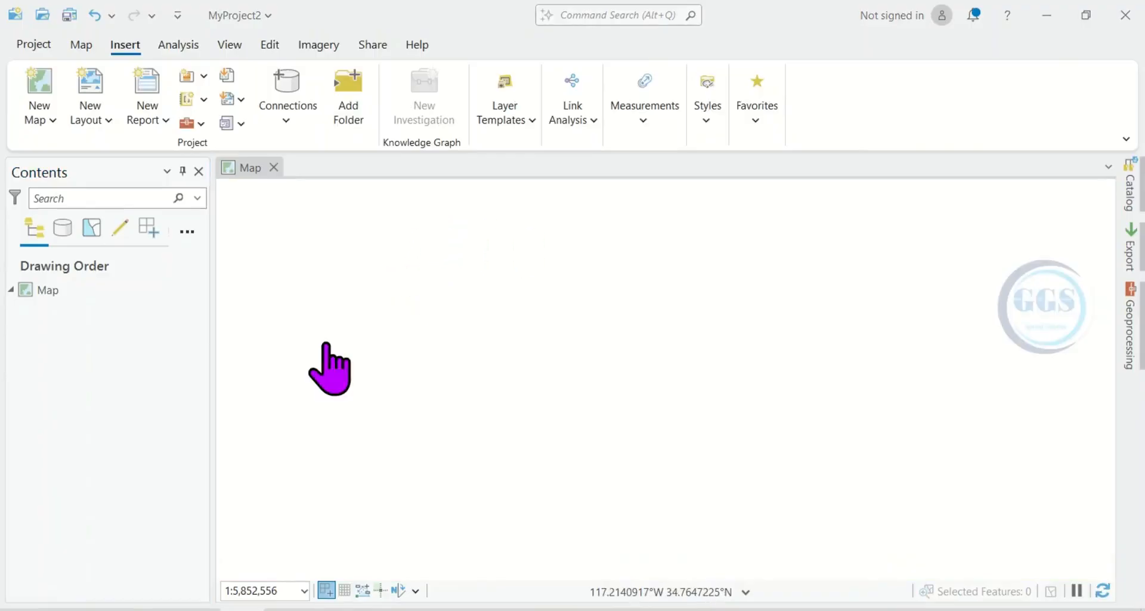
Add the Air_quality_data.shp and Arizona_Boundary.shp shapefiles from the Arizona Air quality mapping folder to the map.
click(81, 46)
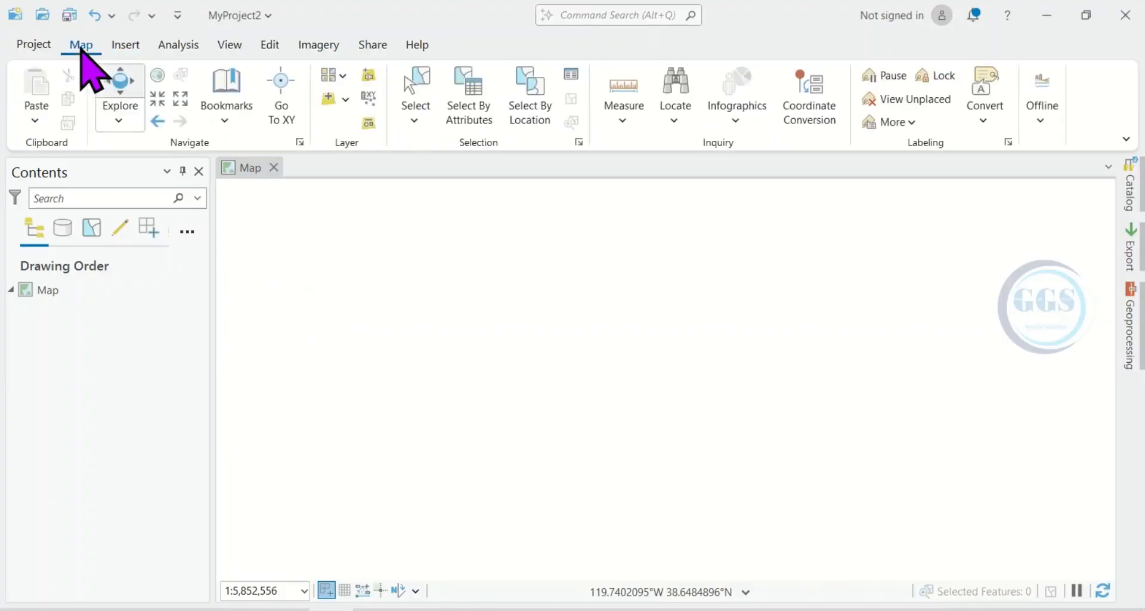
click(329, 100)
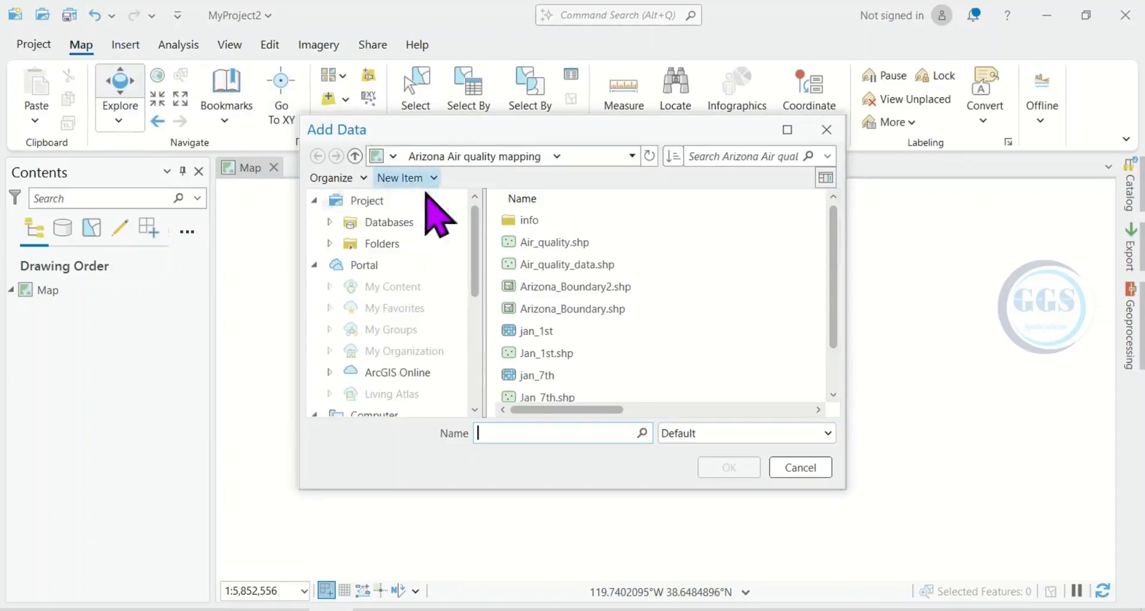
click(556, 266)
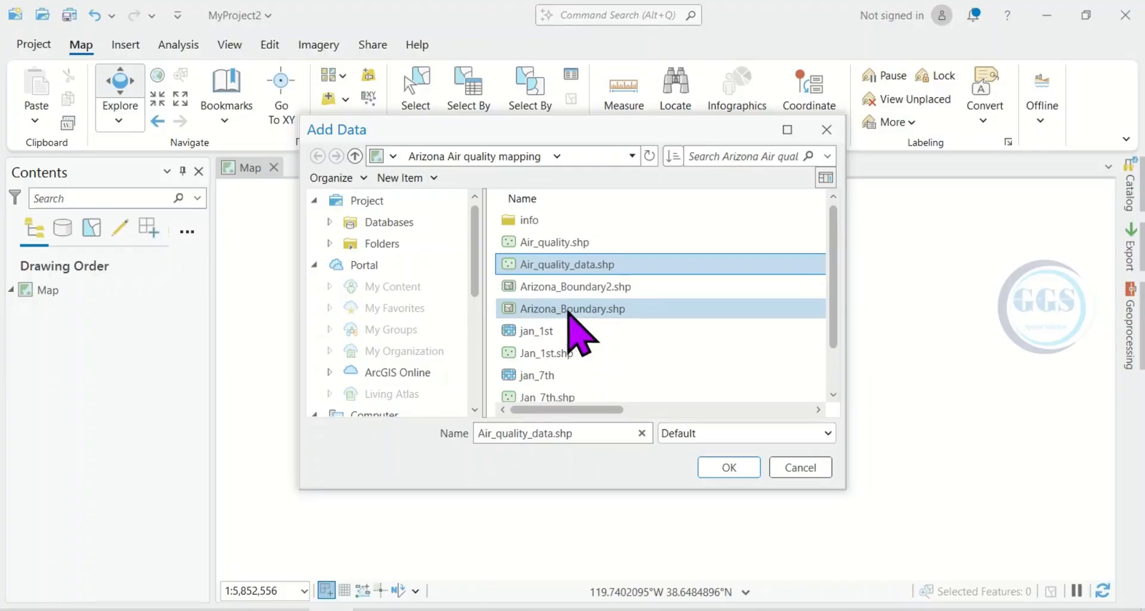
ctrl+click(569, 309)
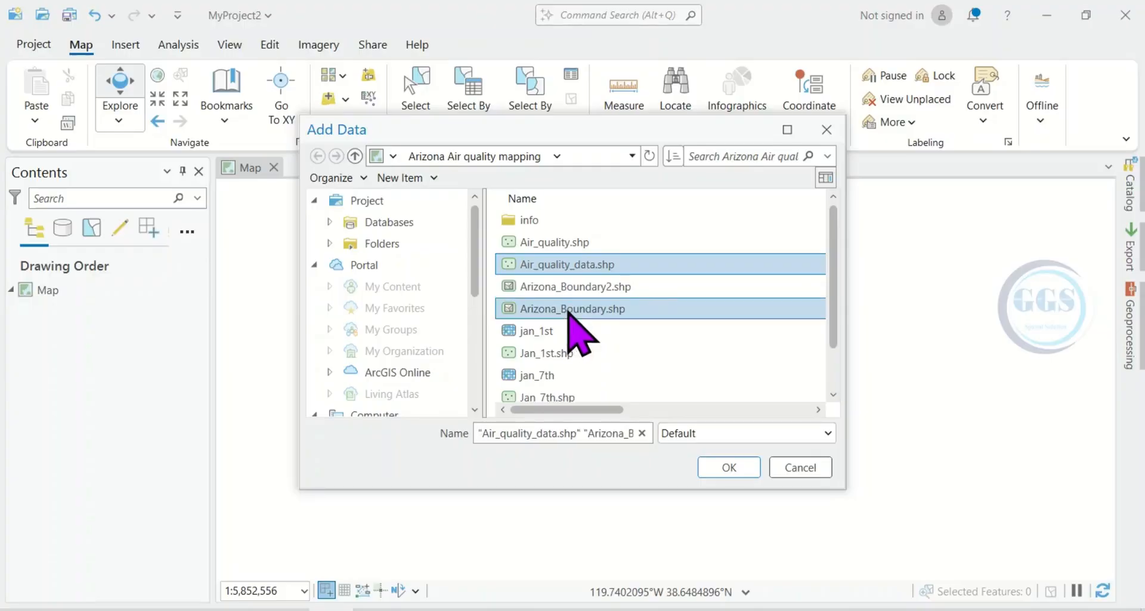
click(733, 471)
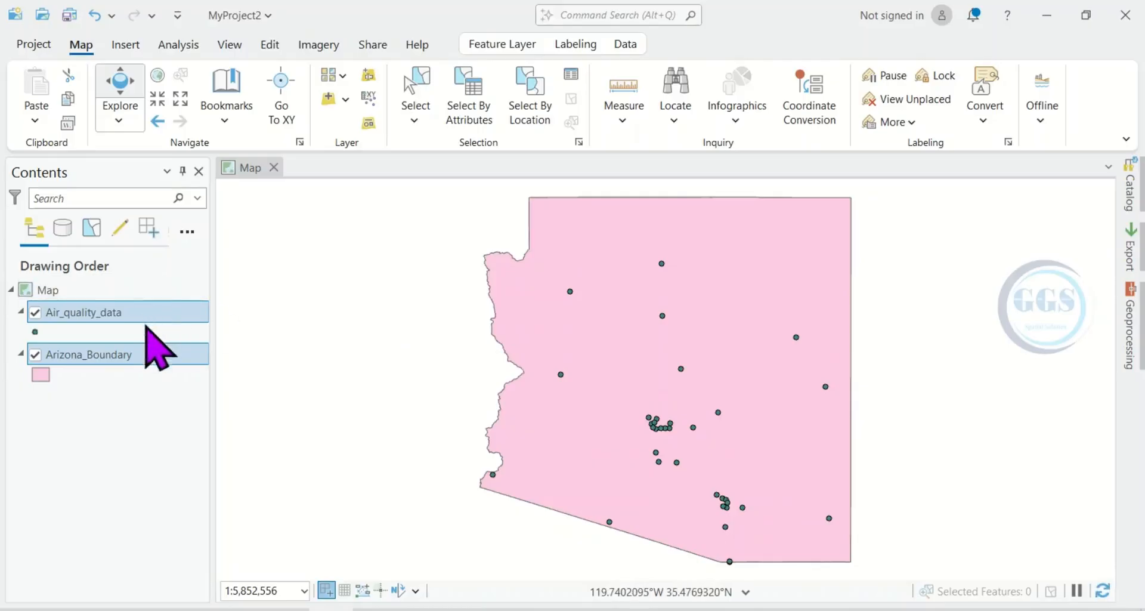
click(118, 375)
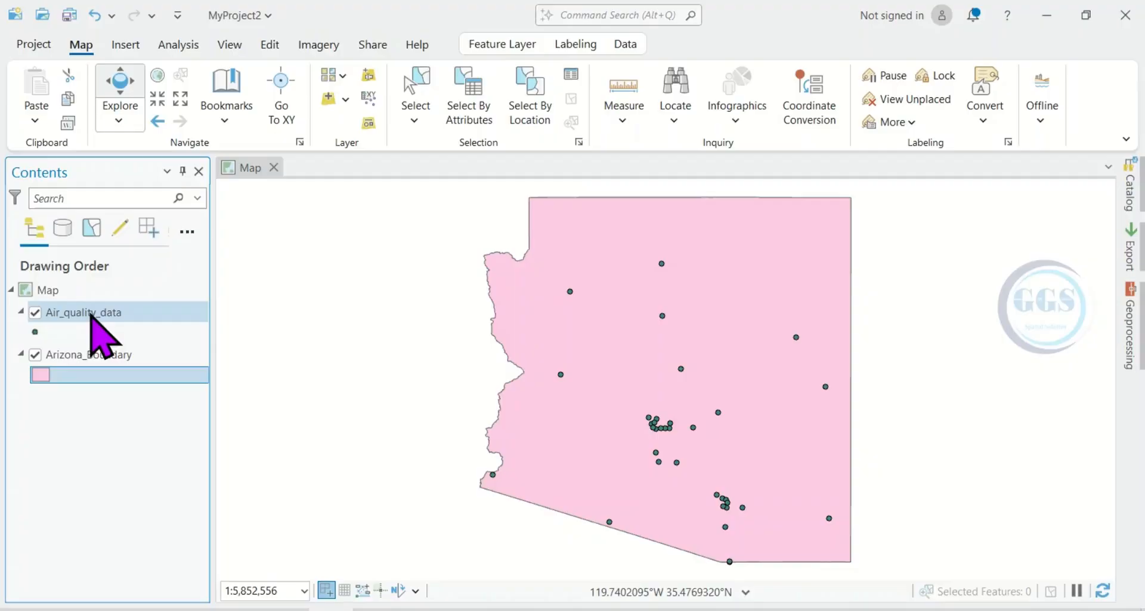
Examine the Daily_Mean and Daily_AQI fields in the Air_quality_data attribute table, and close the table.
right_click(93, 317)
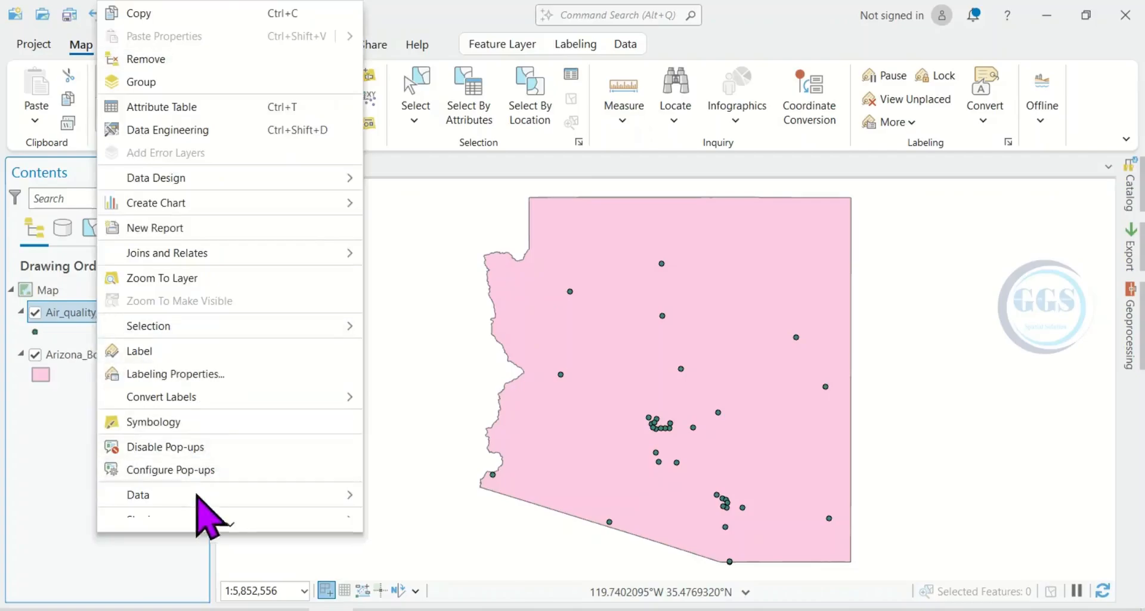
click(181, 107)
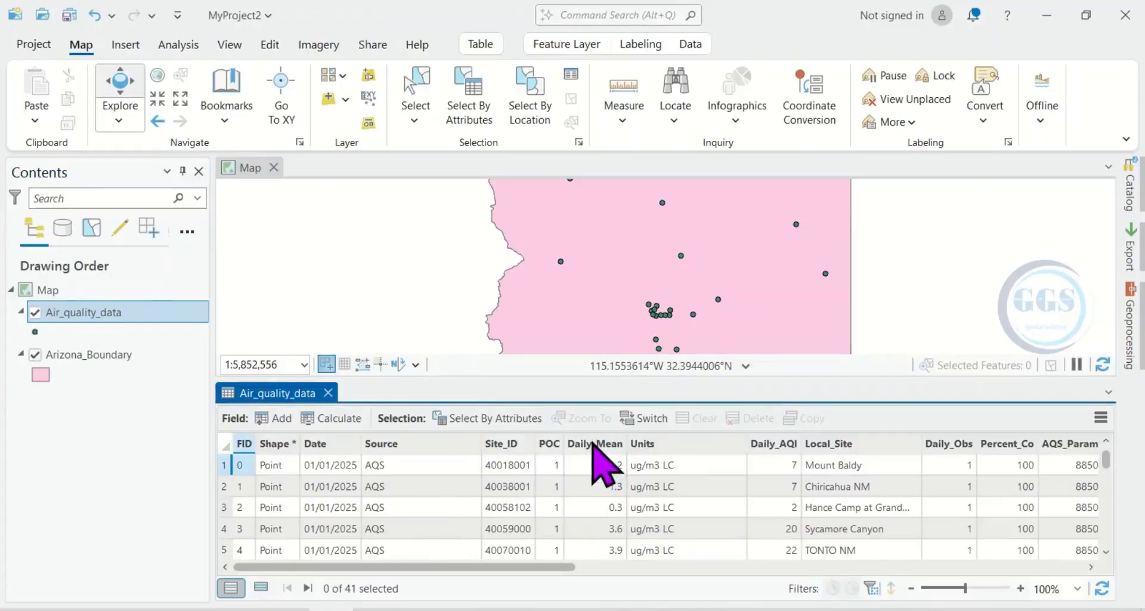
click(593, 443)
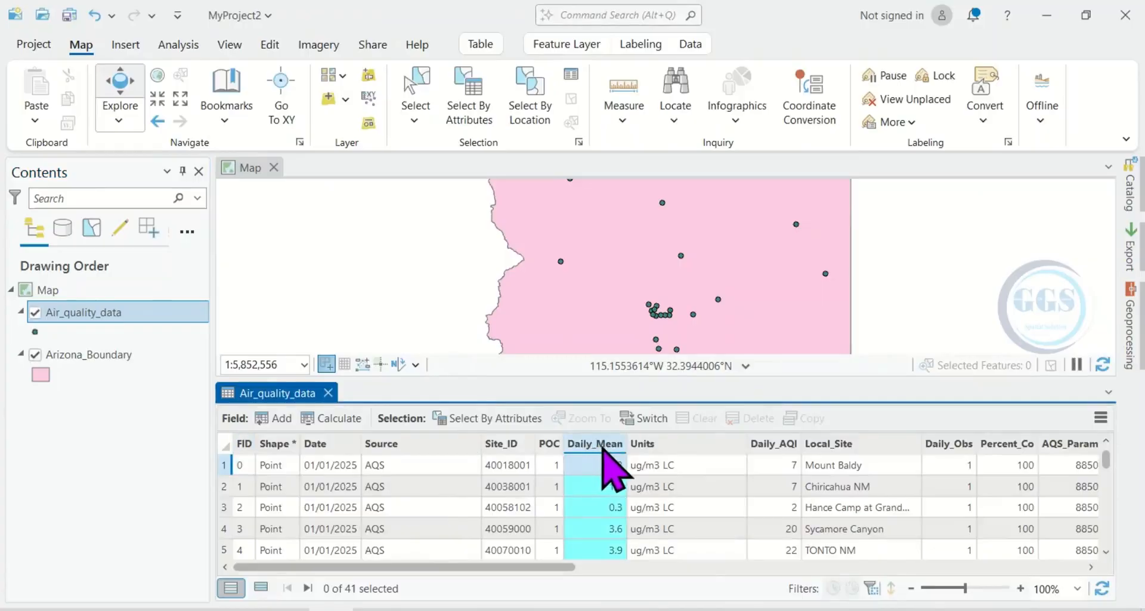
click(786, 448)
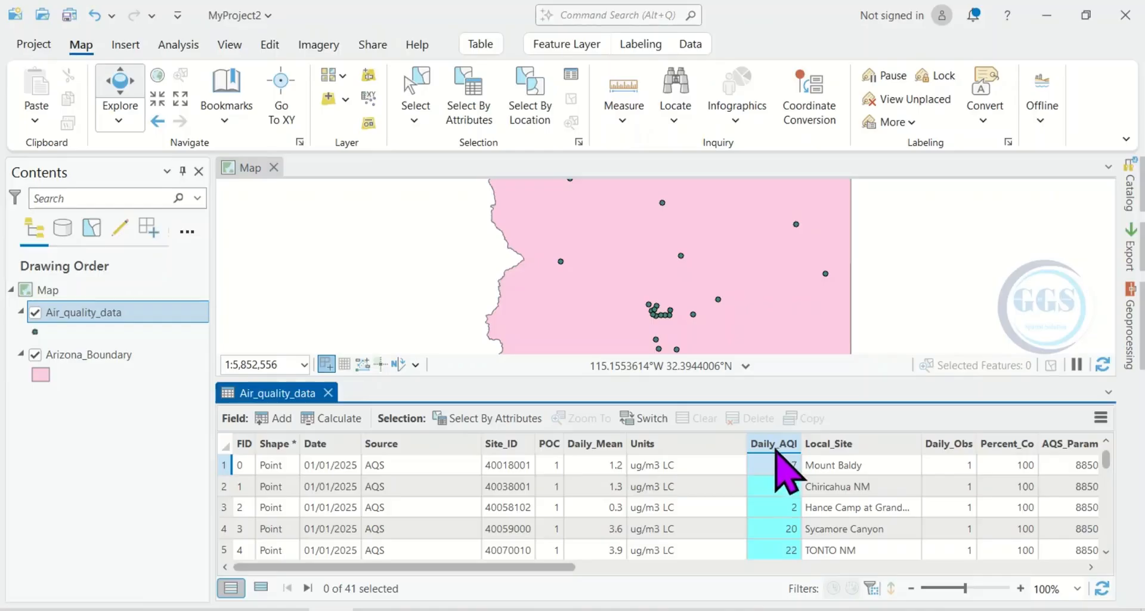
click(328, 392)
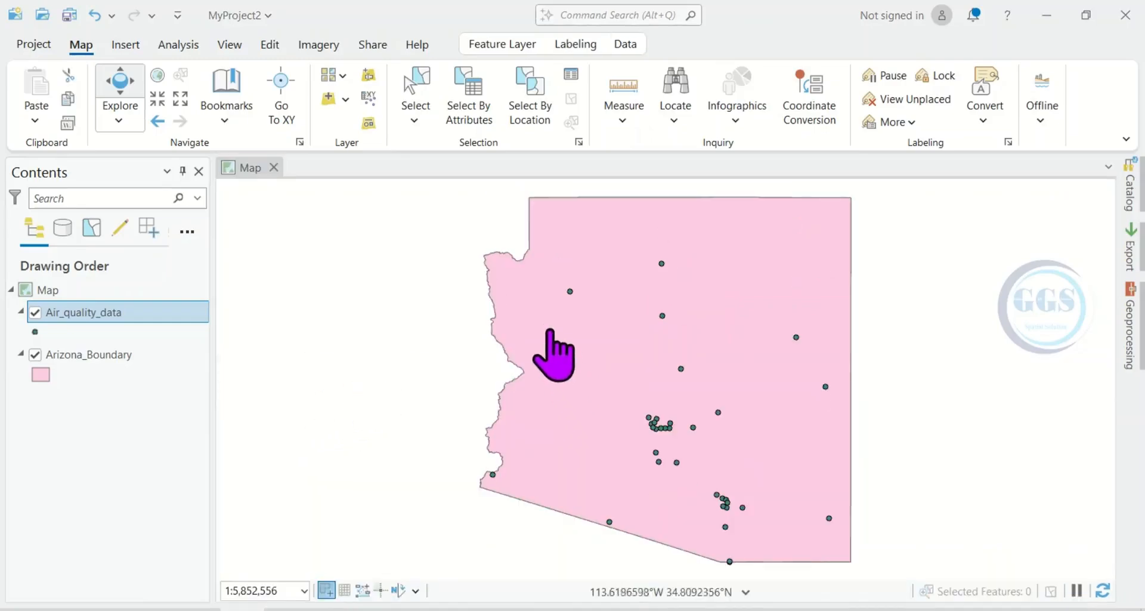
Open the Kriging tool from the Interpolation toolset of the Spatial Analyst Tools.
click(176, 45)
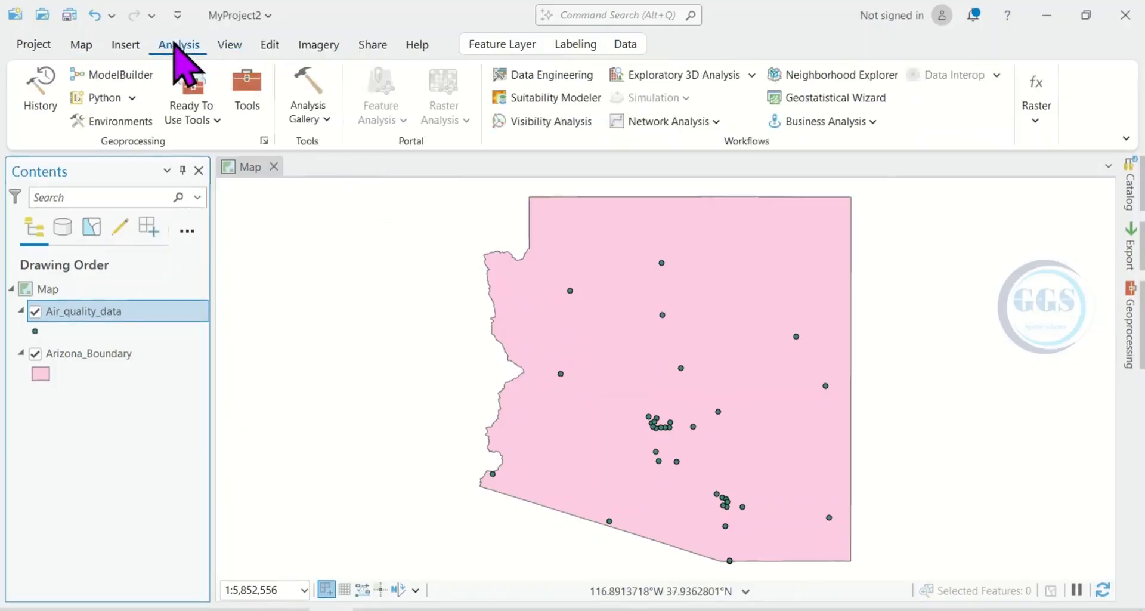
click(250, 98)
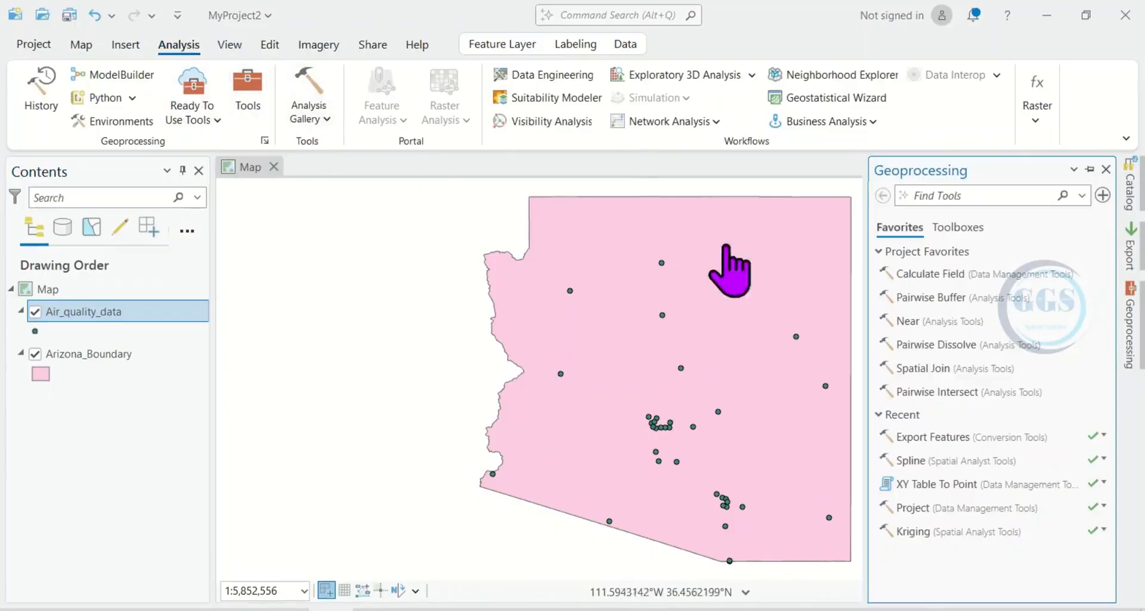
click(957, 228)
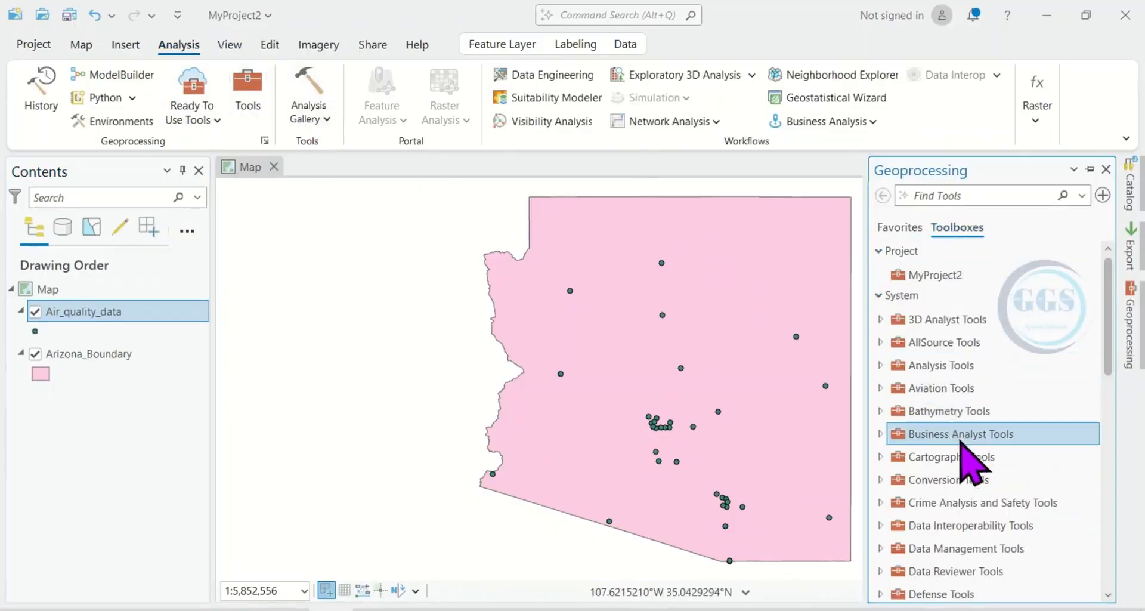
scroll(963, 446, down, 8)
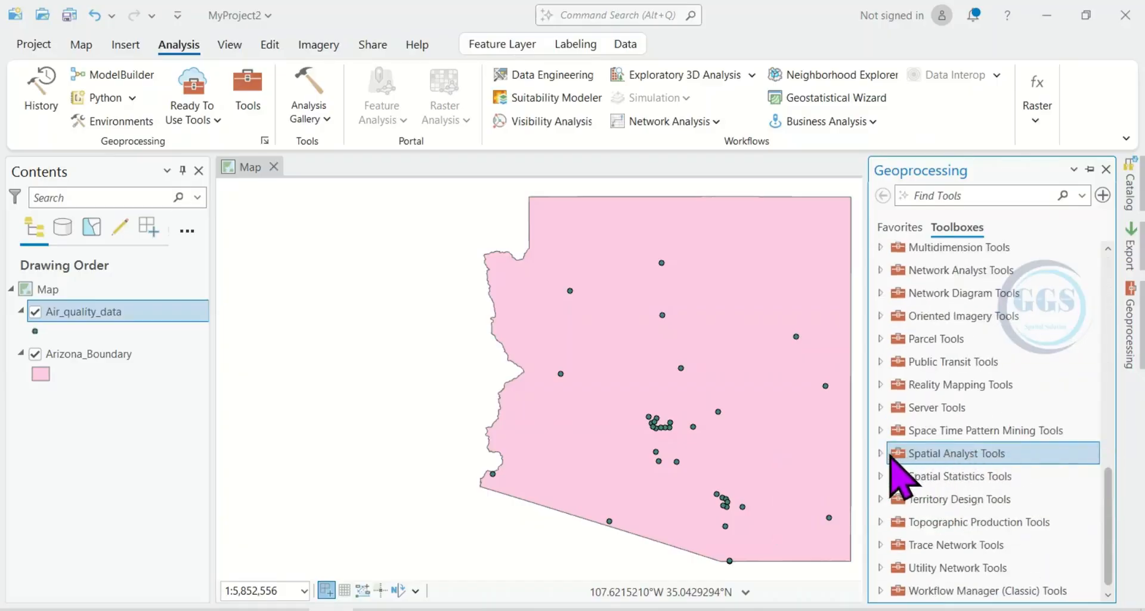
click(881, 453)
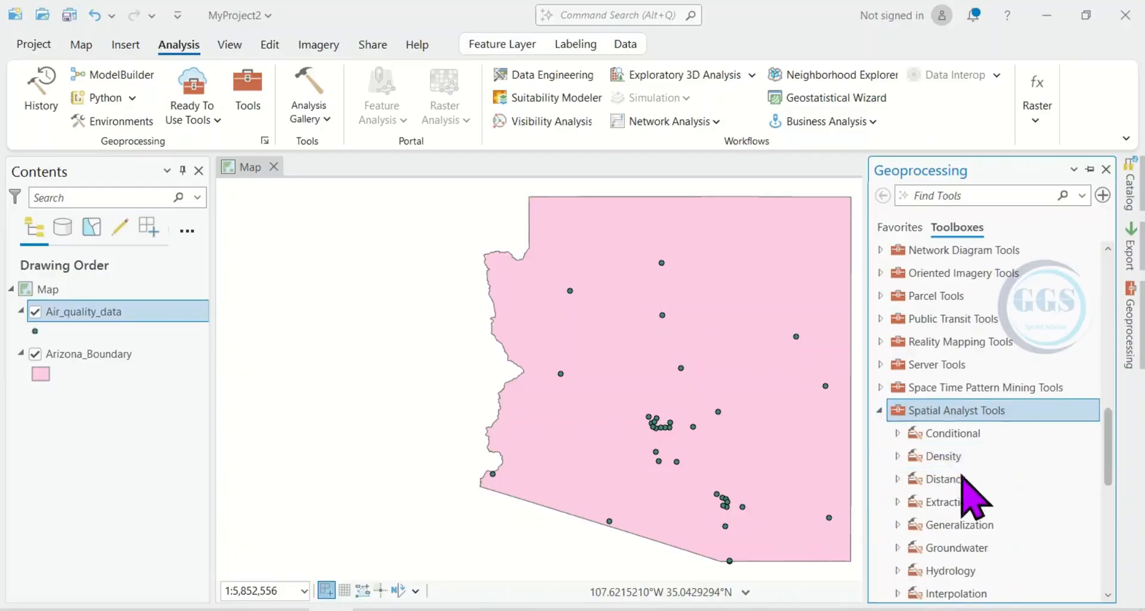
click(897, 592)
drag(1109, 439, 1108, 482)
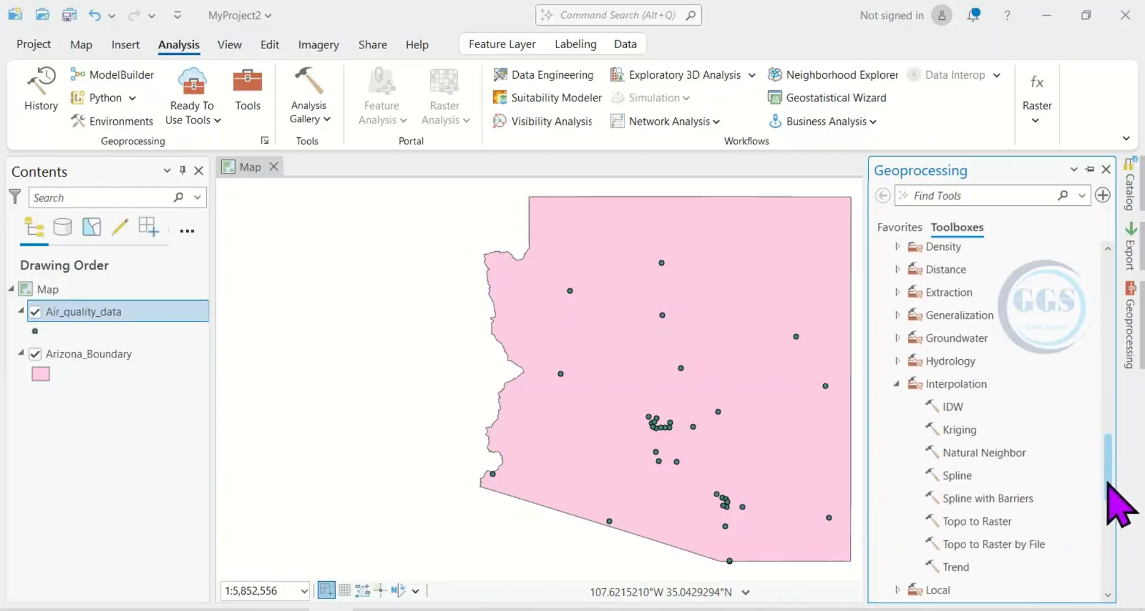
click(962, 430)
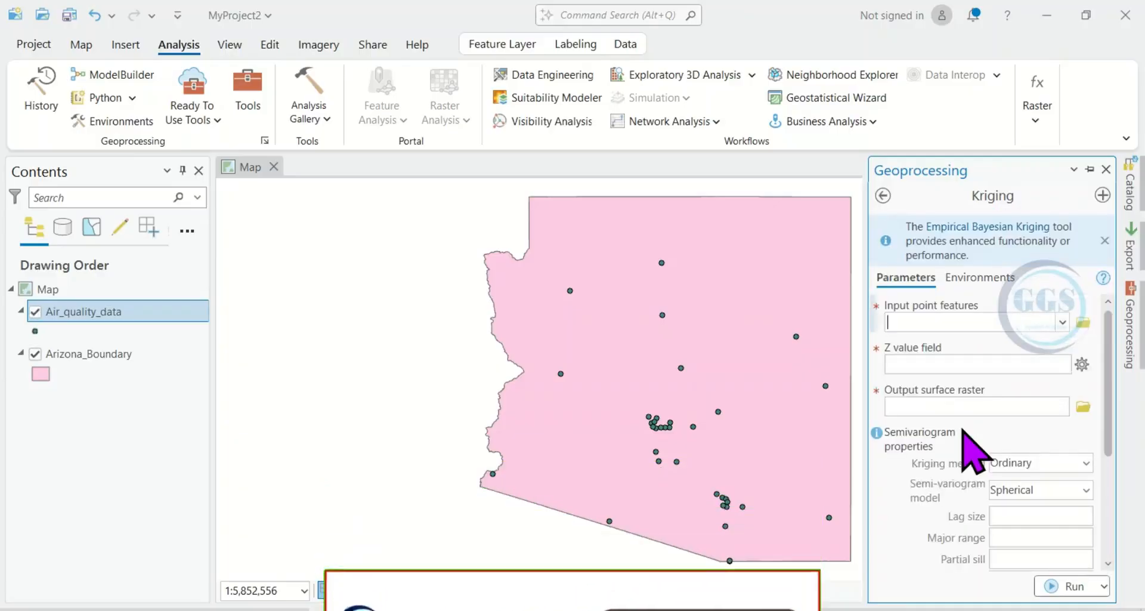
Set the Kriging input point features to Air_quality_data and the Z value field to Daily_AQI.
click(933, 320)
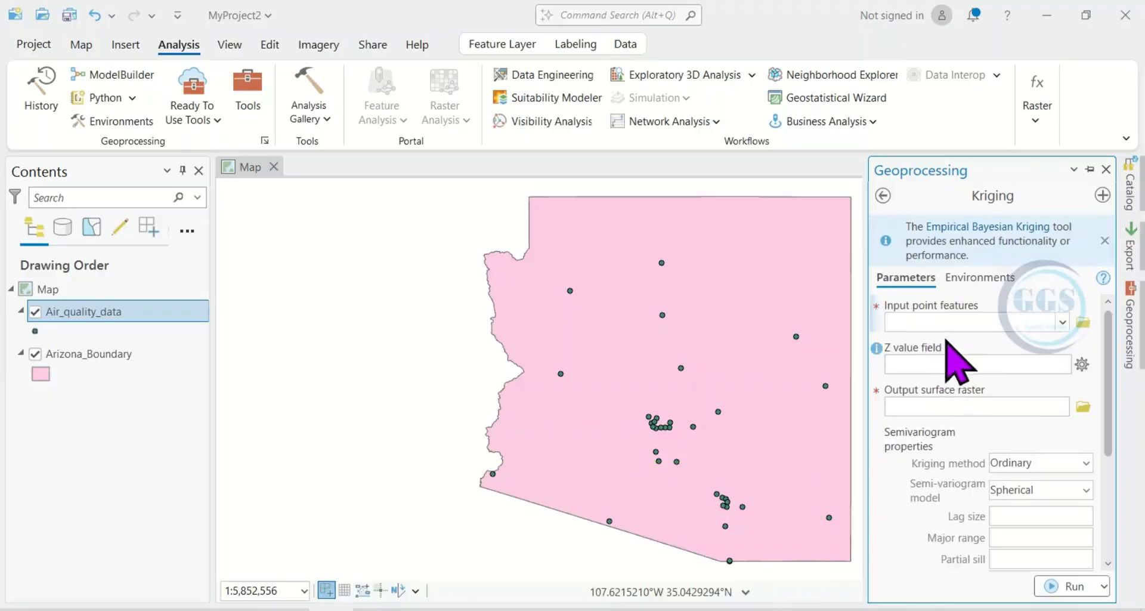
click(1063, 322)
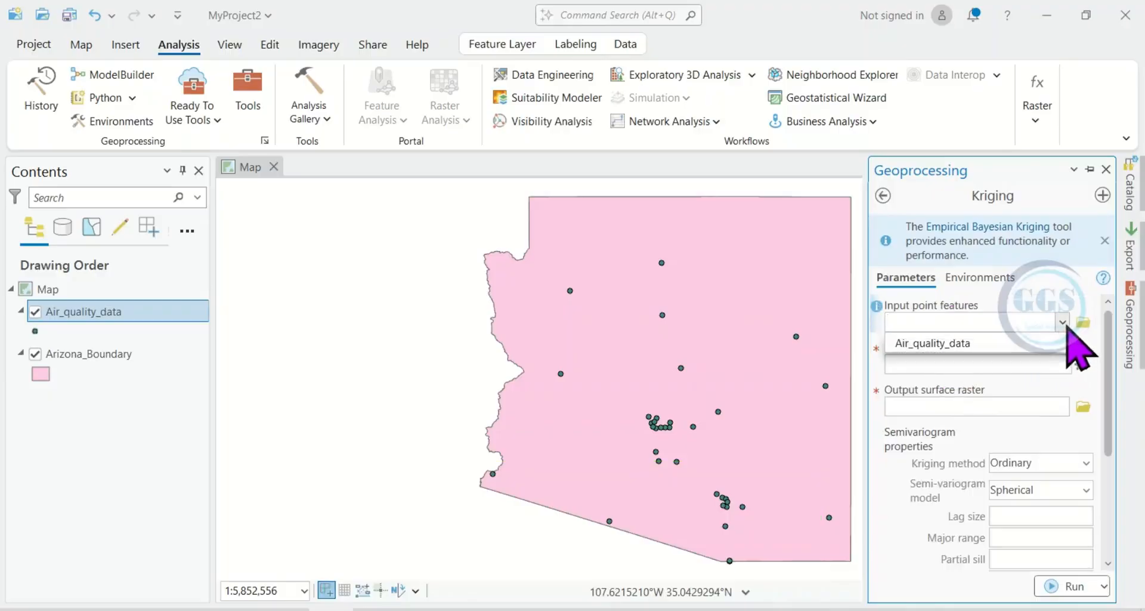
click(930, 343)
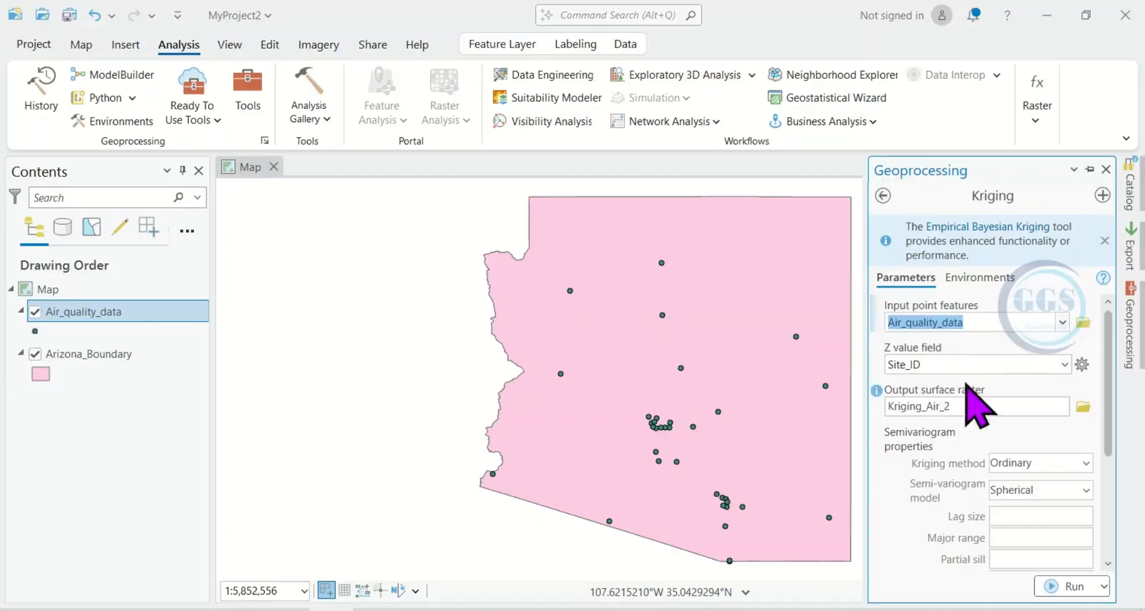
click(1065, 365)
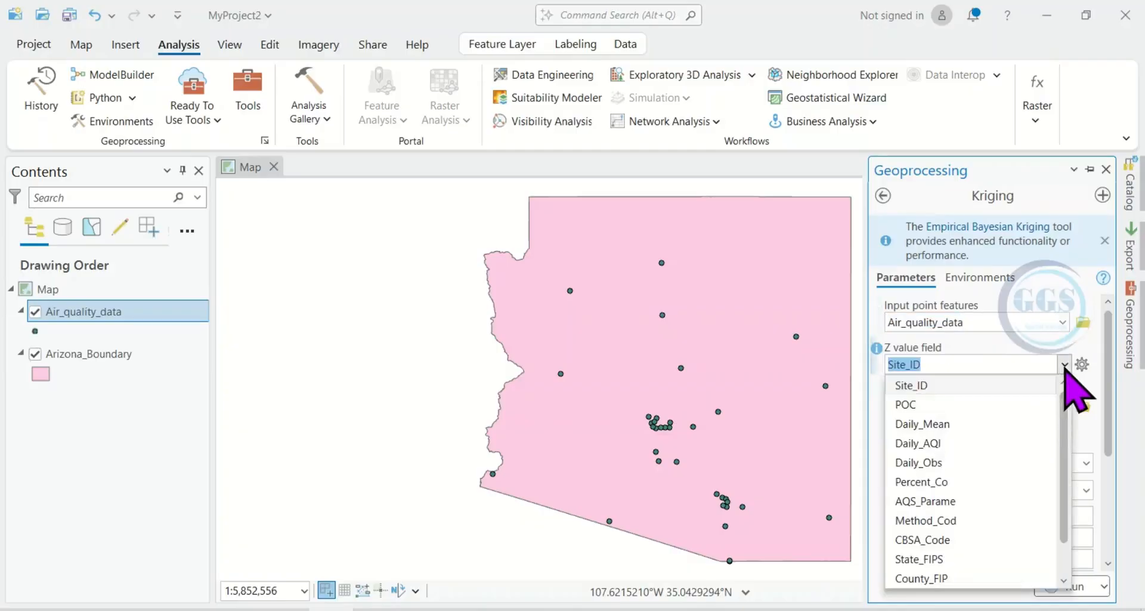
click(925, 444)
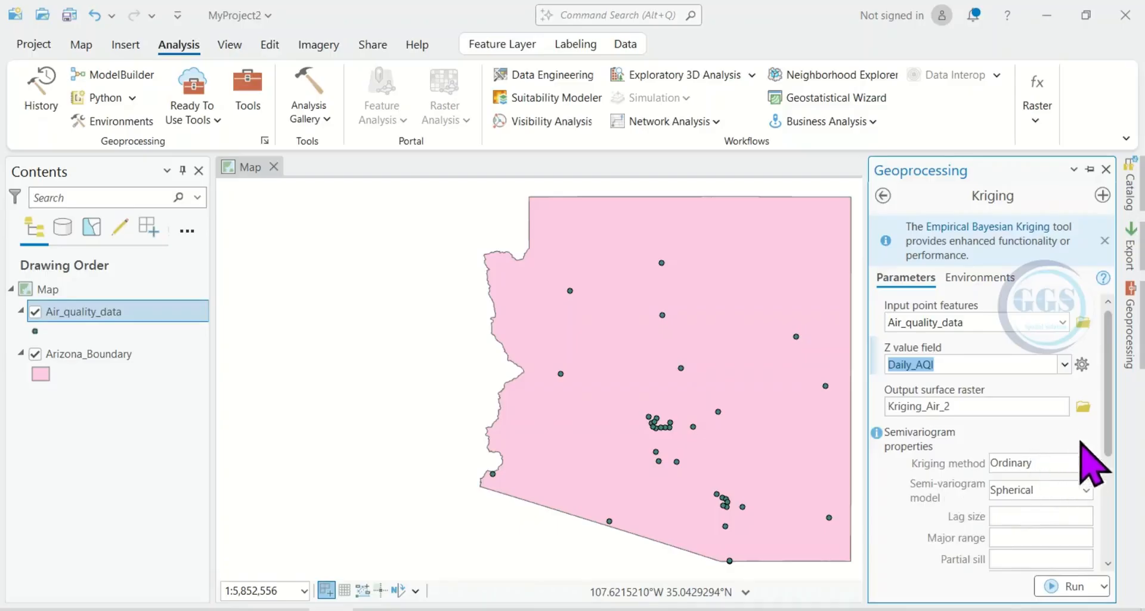
Set both the Kriging processing extent and the raster mask to Arizona_Boundary, and run the tool.
click(968, 281)
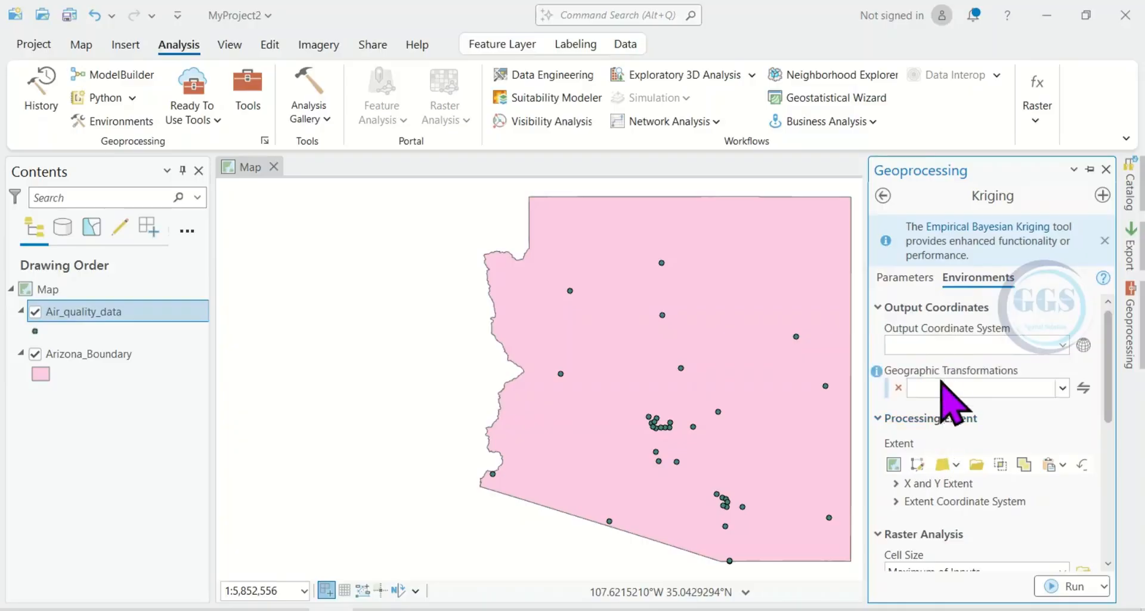
click(956, 464)
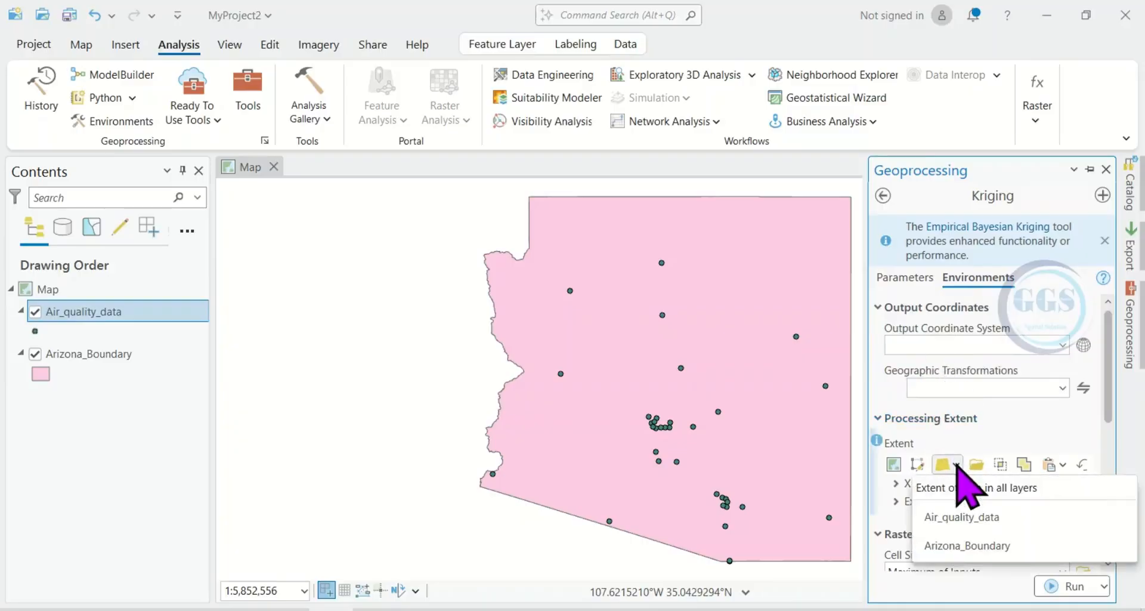
click(969, 545)
drag(1105, 381, 1106, 491)
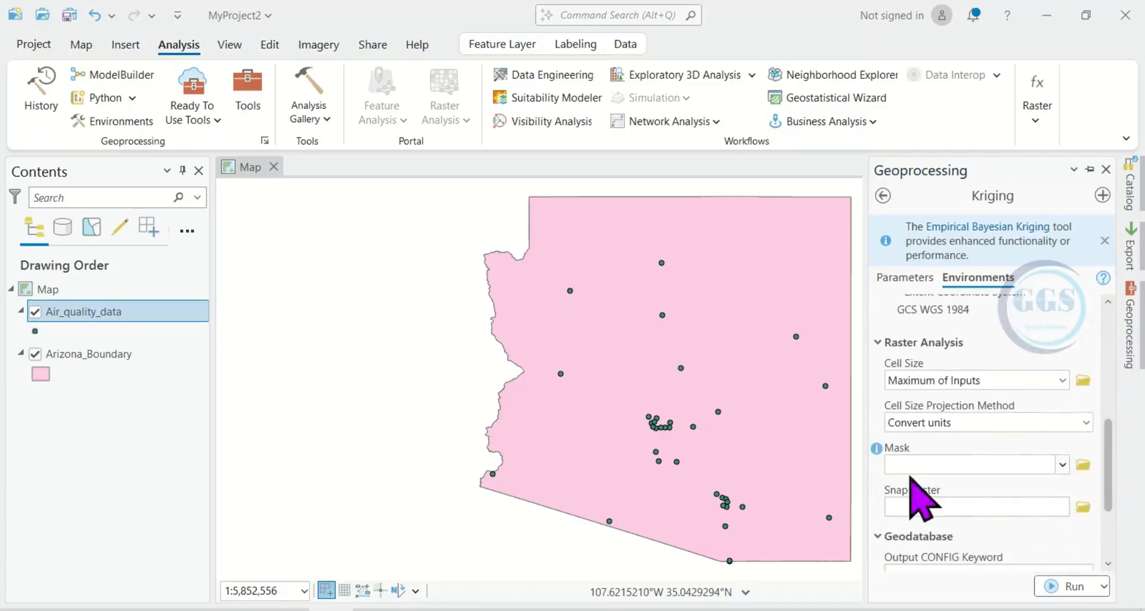
click(1062, 465)
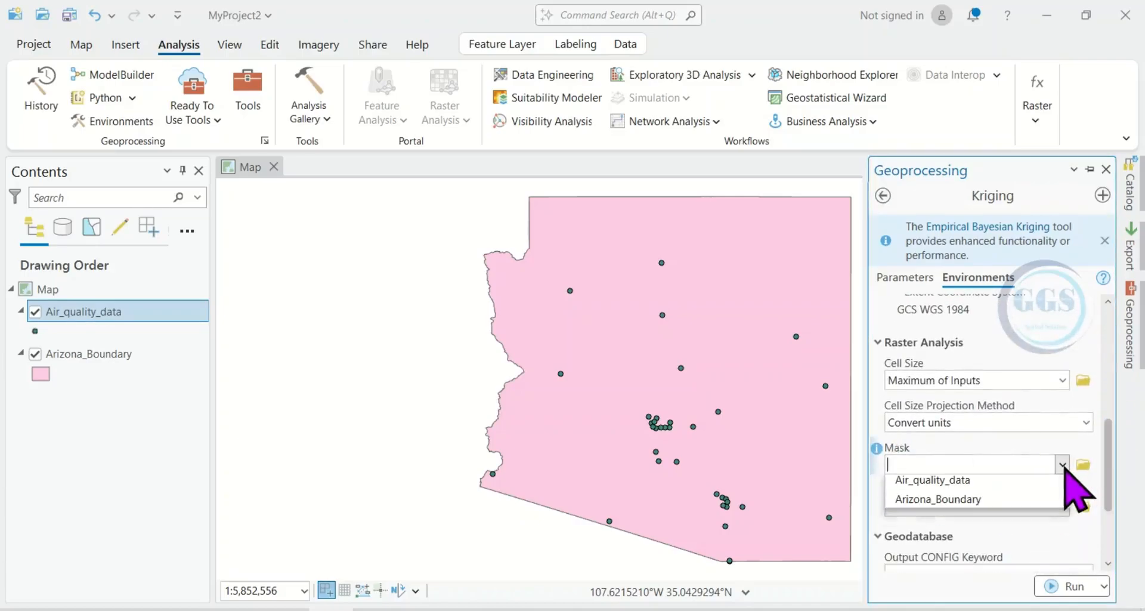
click(926, 505)
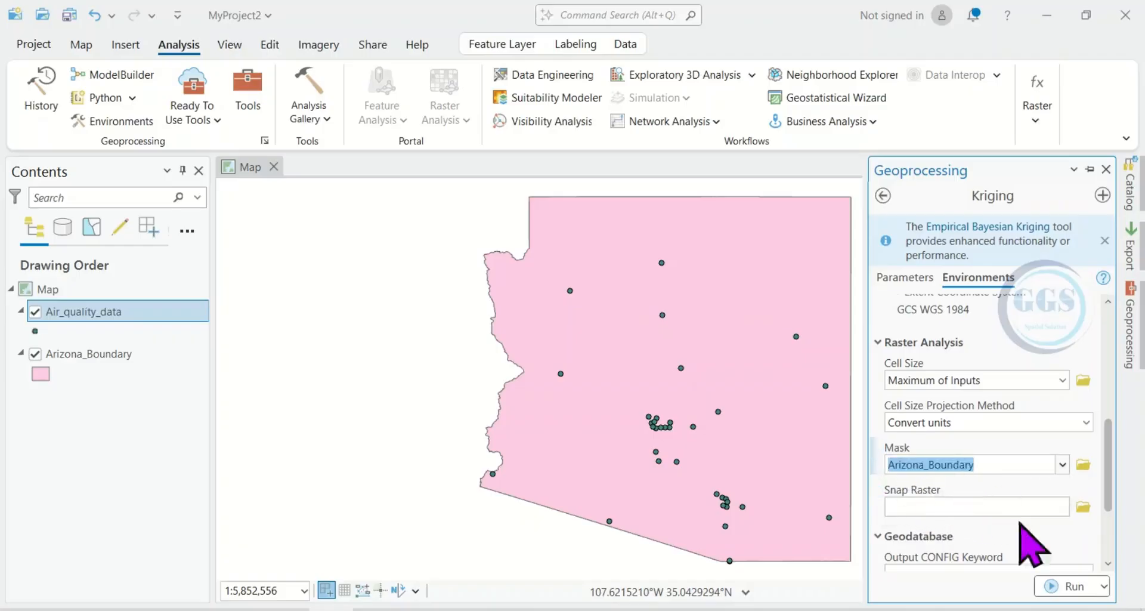
click(1058, 587)
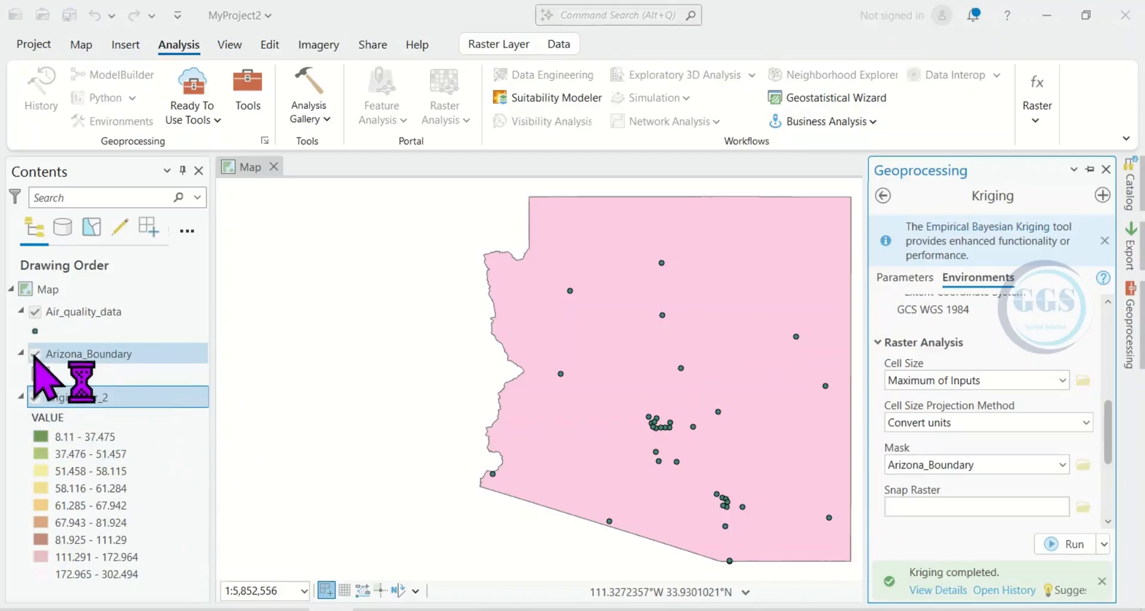
Hide the Arizona_Boundary and Air_quality_data layers to inspect the Kriging_Air_2 raster around the central hotspots.
click(34, 355)
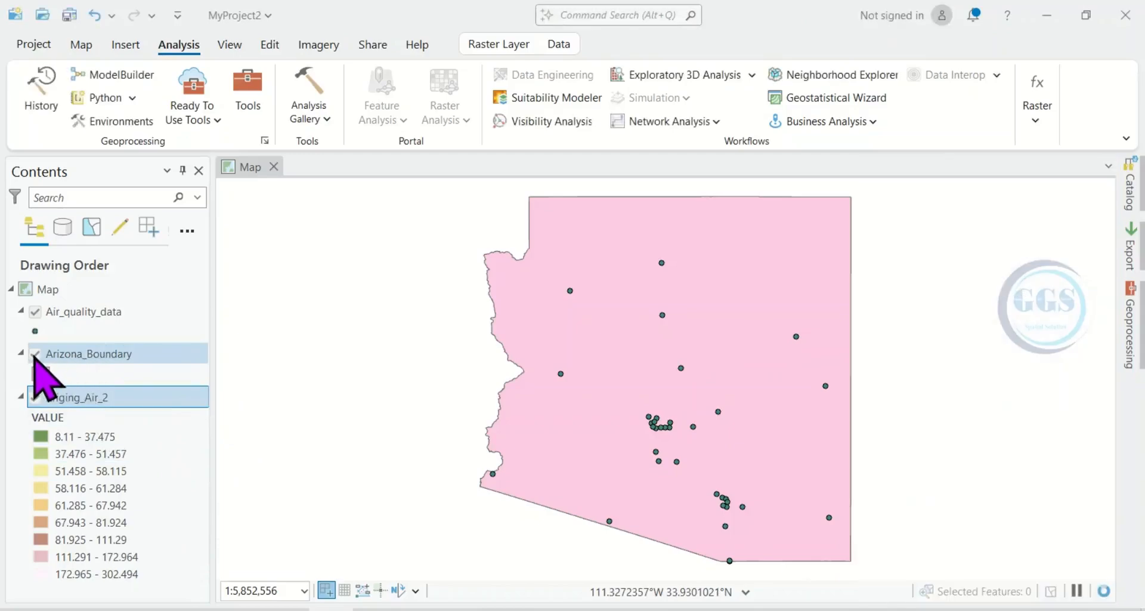
click(36, 359)
click(36, 355)
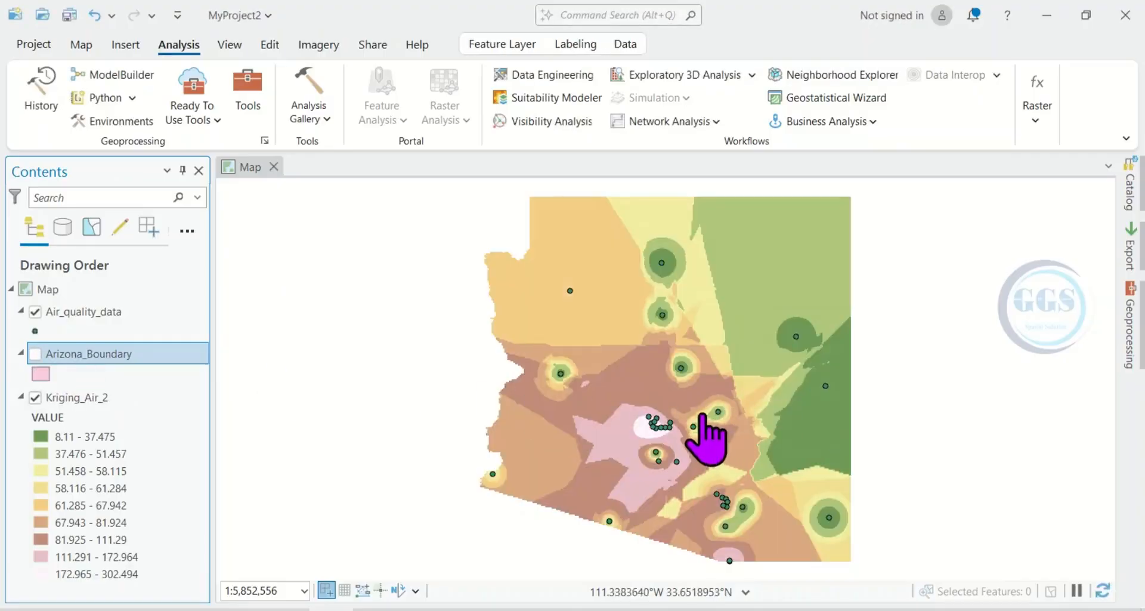
click(34, 312)
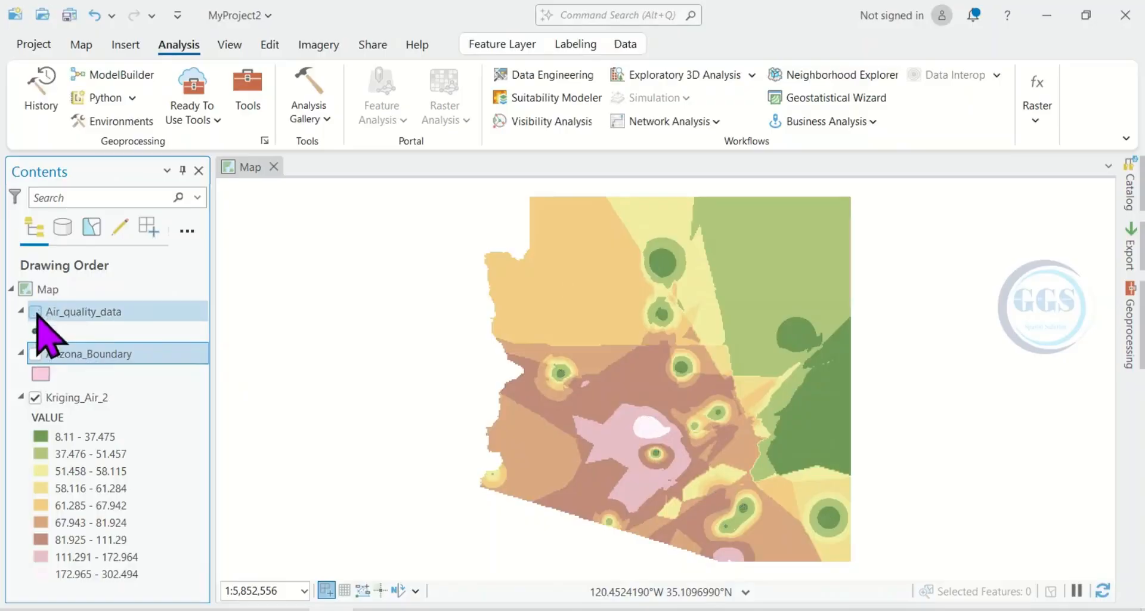
scroll(725, 436, up, 1)
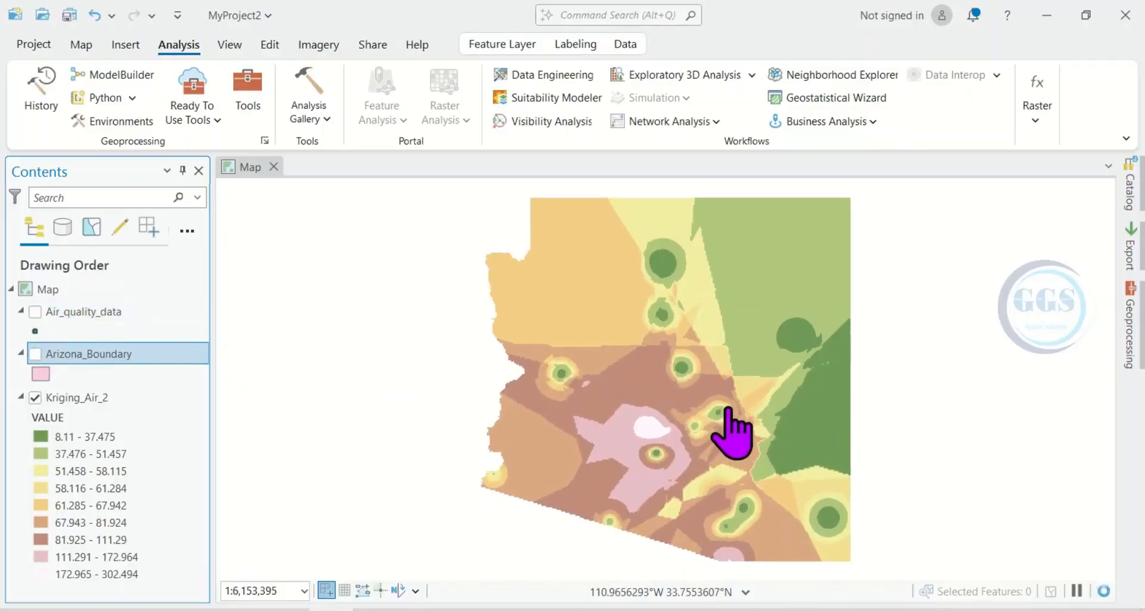
scroll(723, 433, up, 3)
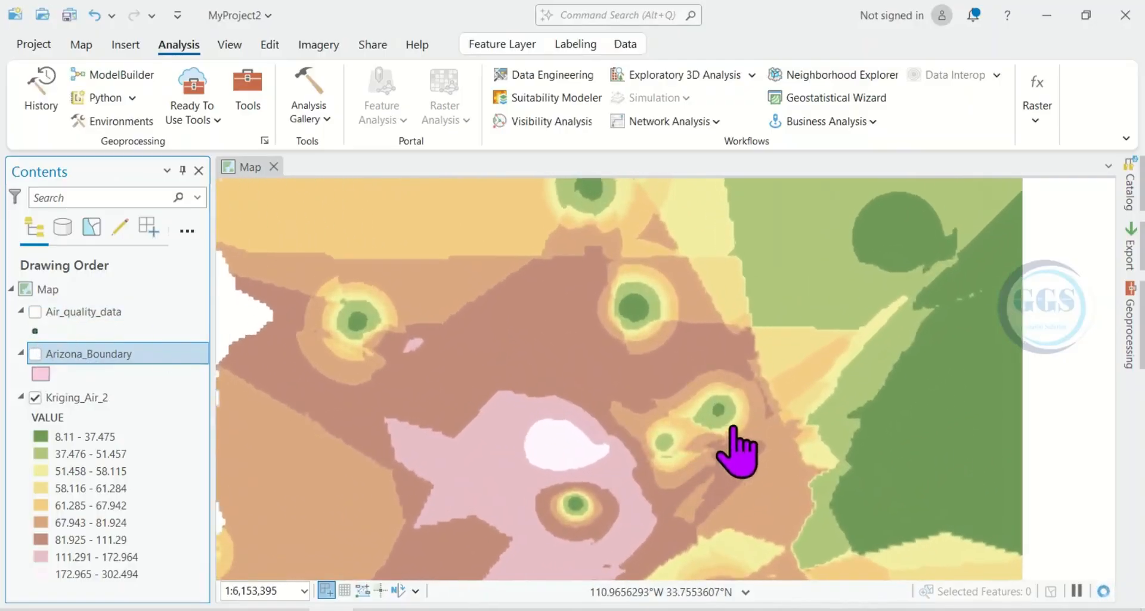
Examine how the AQI classes of the Kriging_Air_2 raster are distributed across the whole state and around its central and eastern zones.
scroll(761, 447, down, 1)
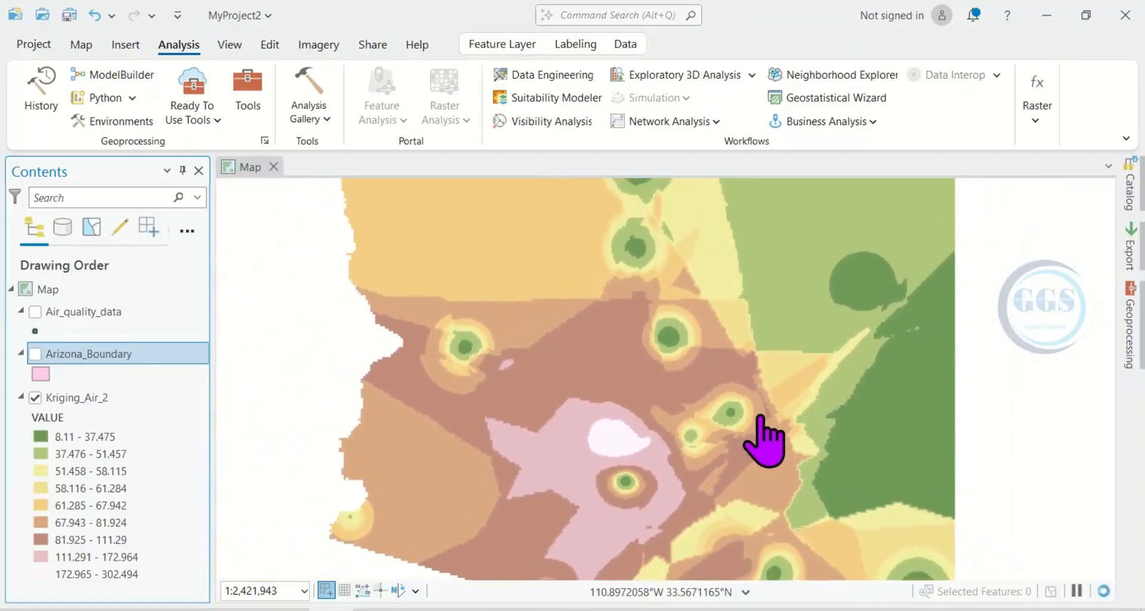
scroll(763, 441, down, 1)
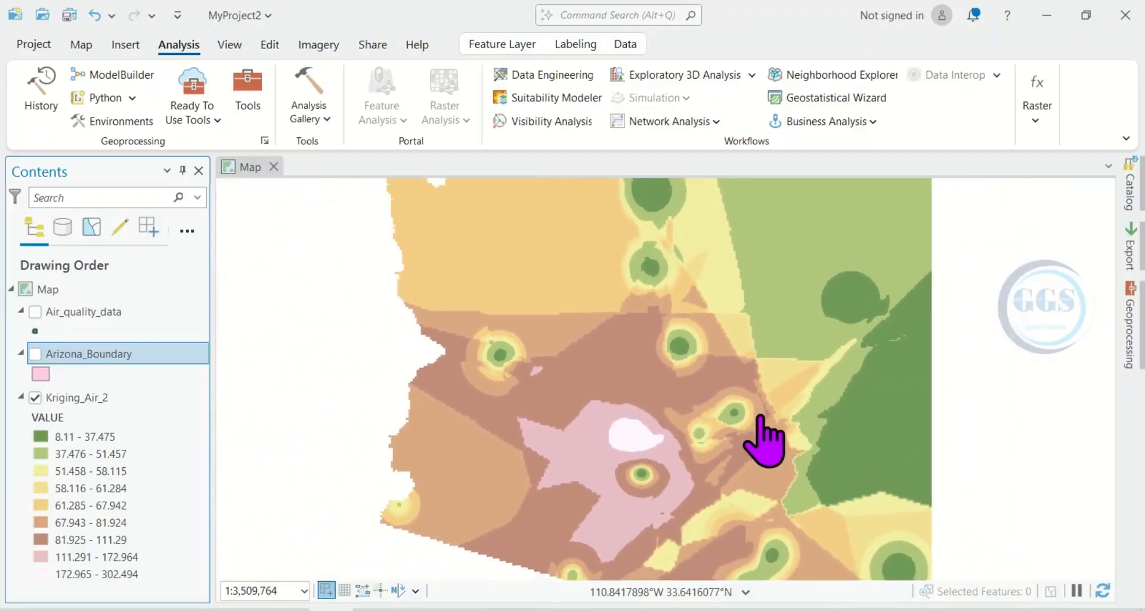
scroll(763, 441, up, 2)
scroll(764, 442, up, 5)
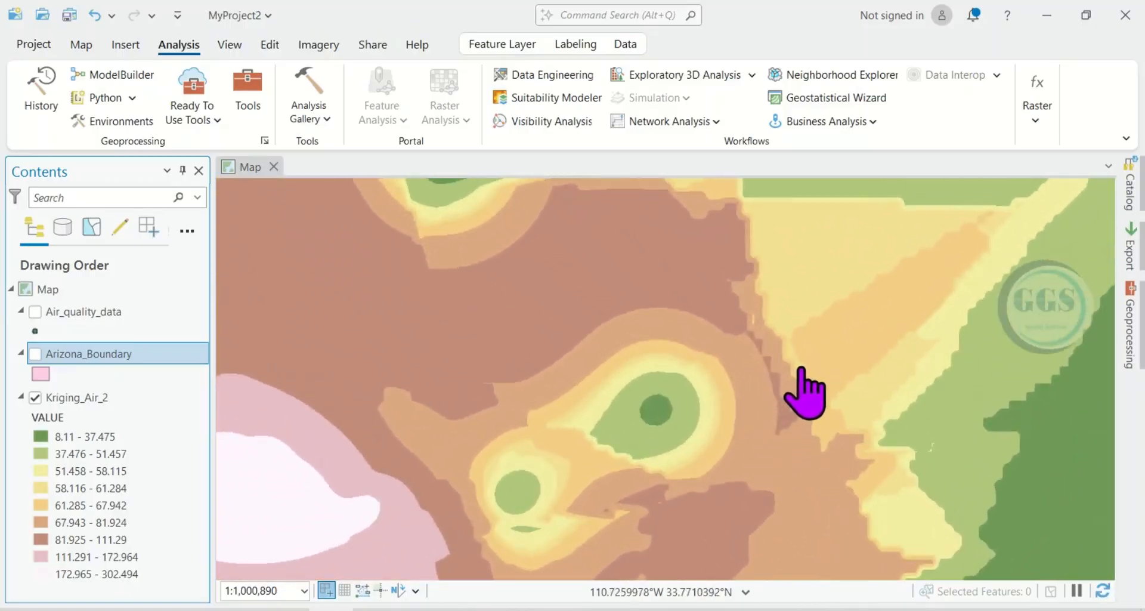
scroll(805, 365, down, 1)
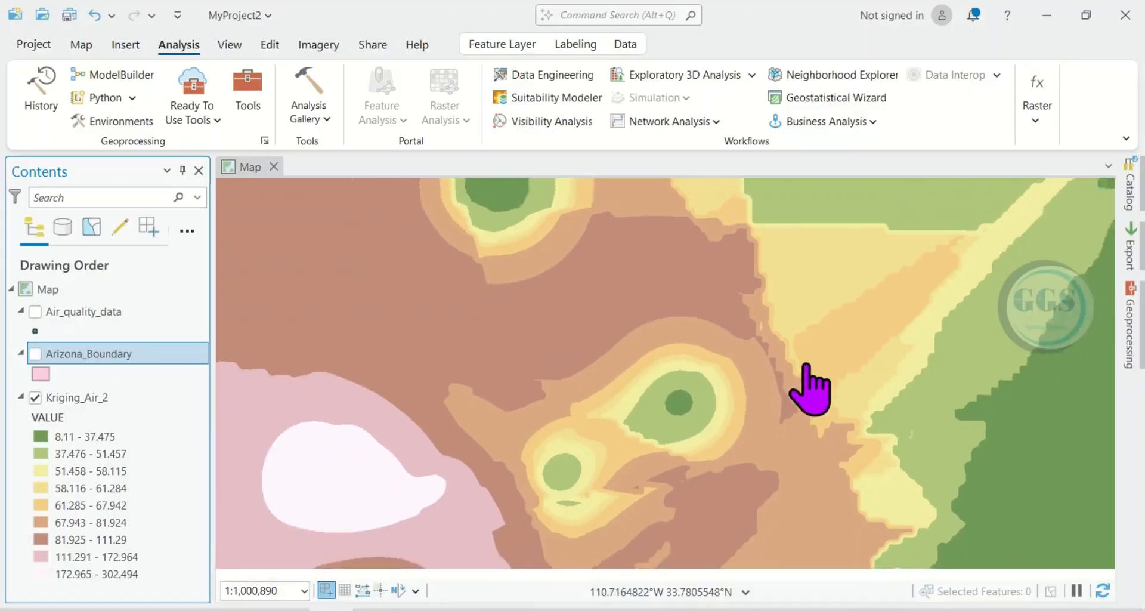
scroll(816, 365, down, 1)
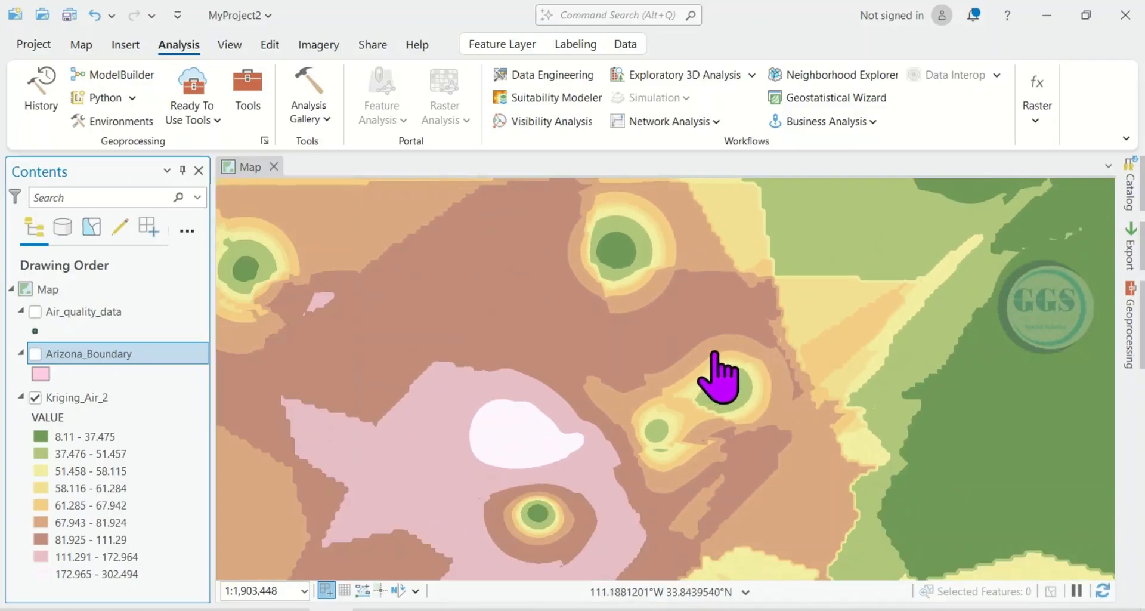
scroll(719, 376, down, 1)
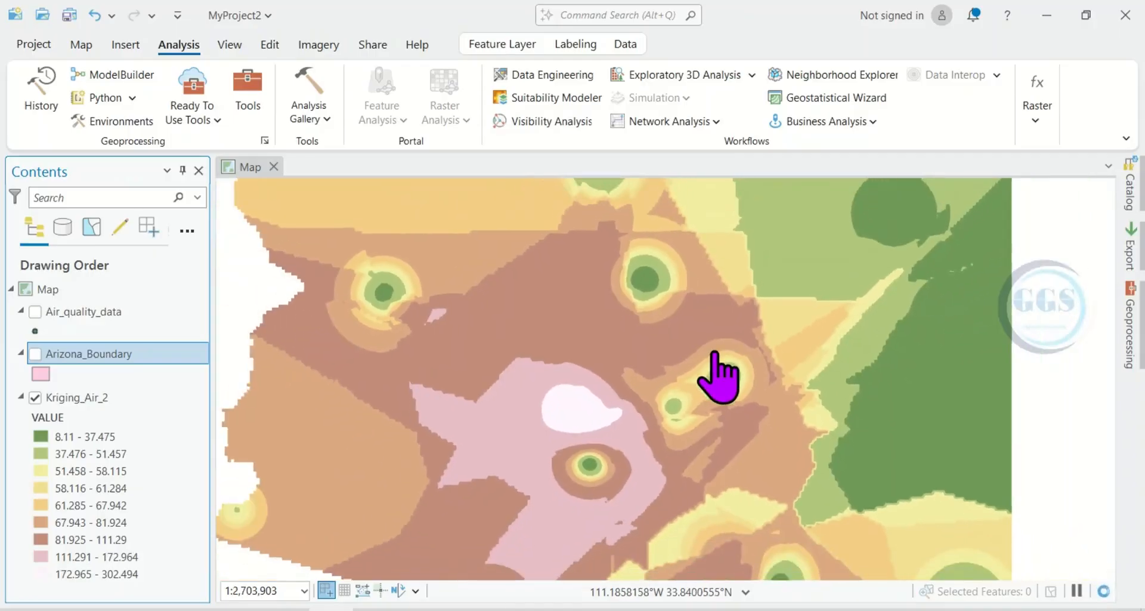
scroll(719, 376, up, 2)
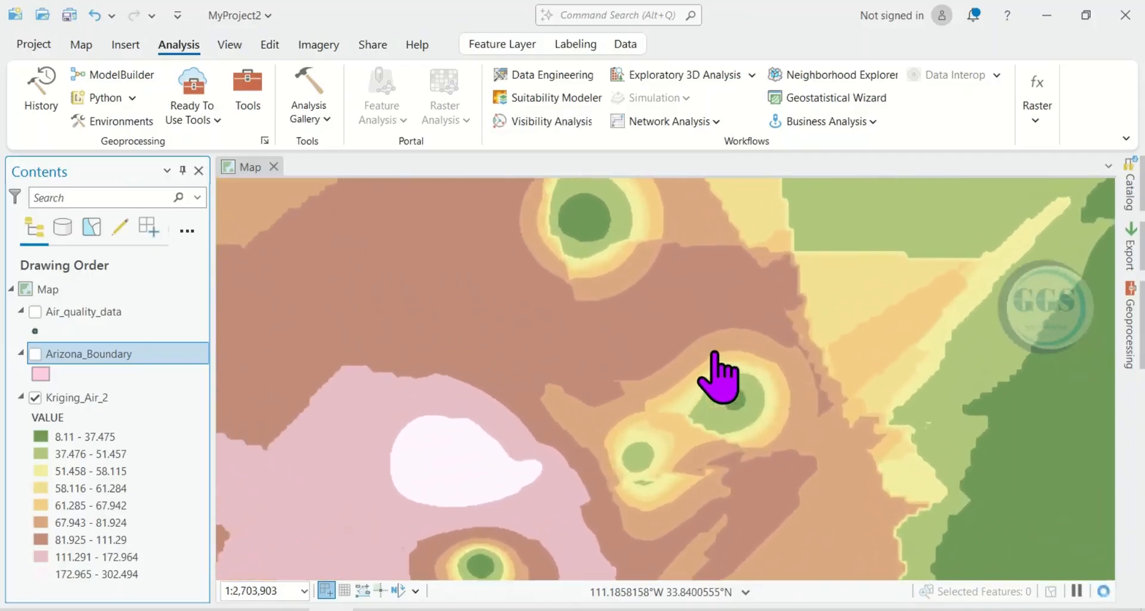
scroll(719, 376, down, 1)
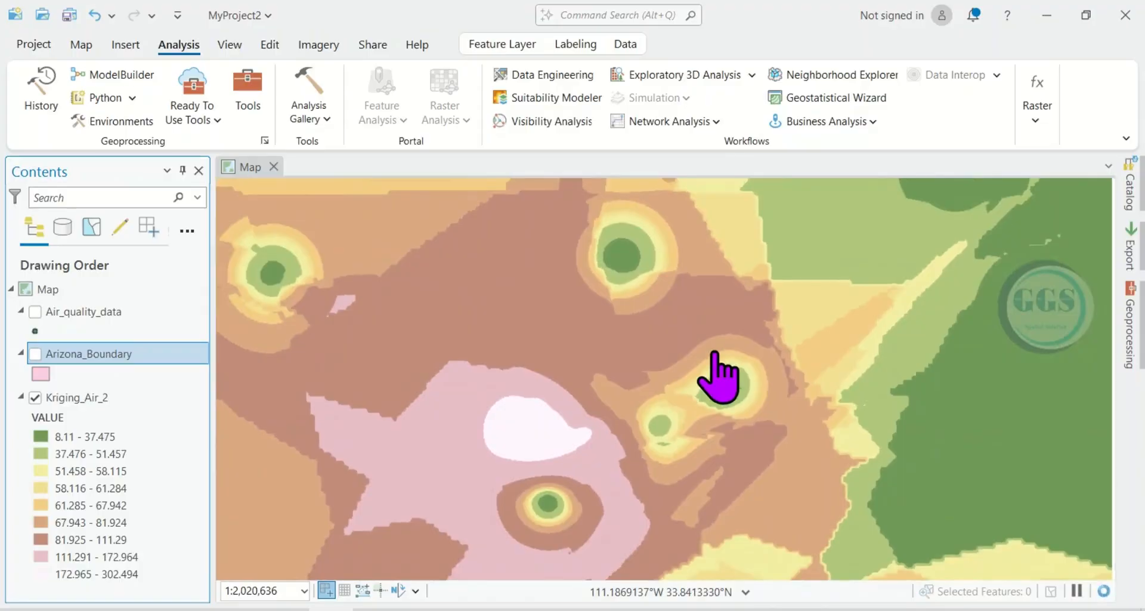
scroll(719, 376, down, 1)
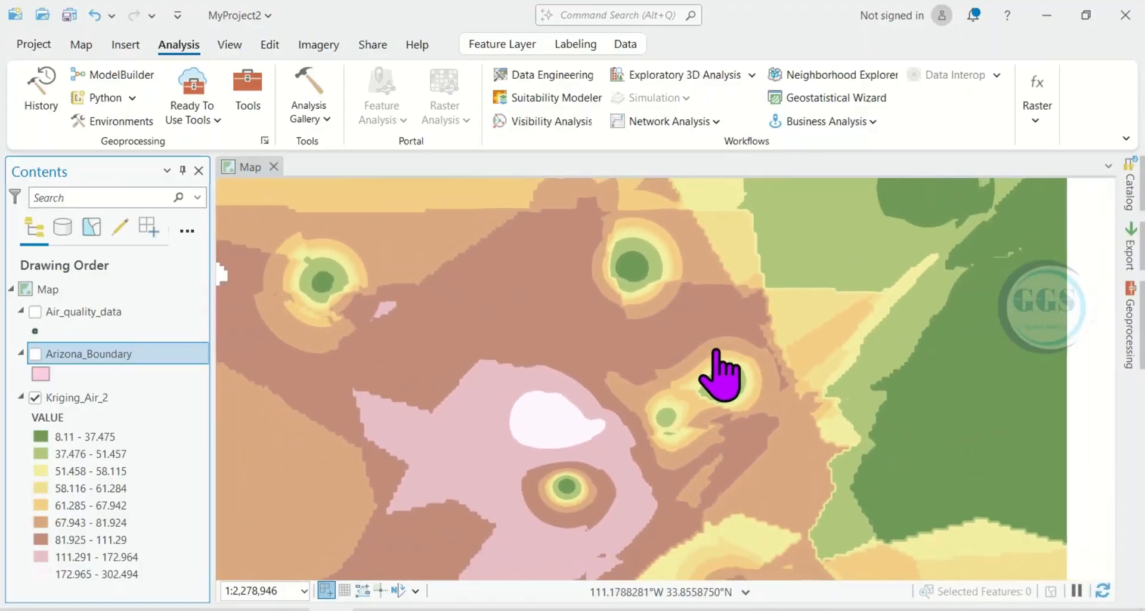
scroll(718, 376, down, 3)
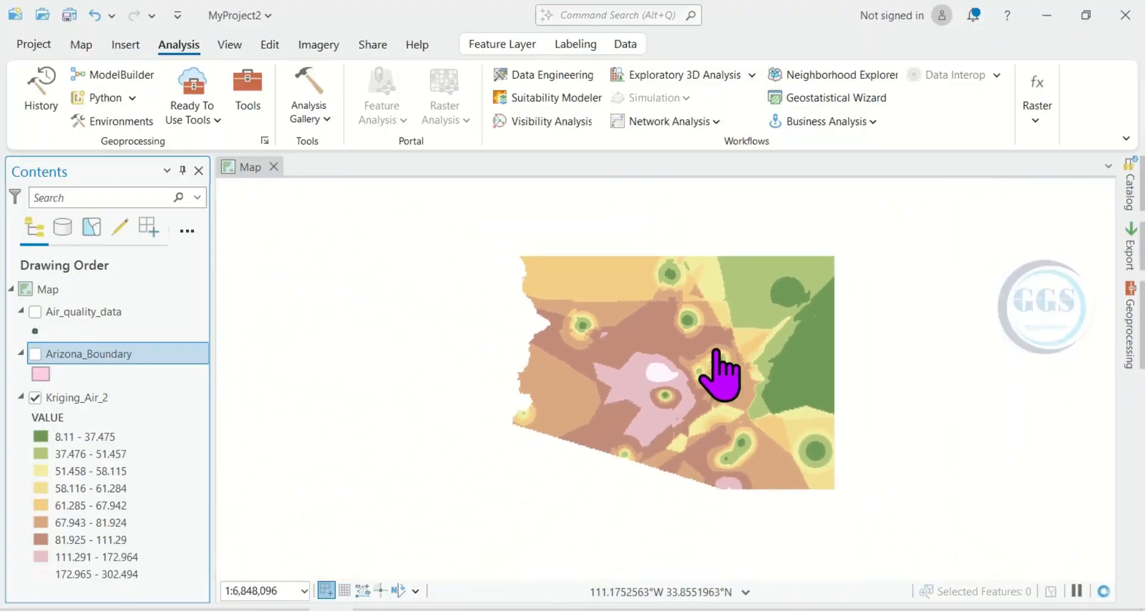
scroll(719, 376, up, 3)
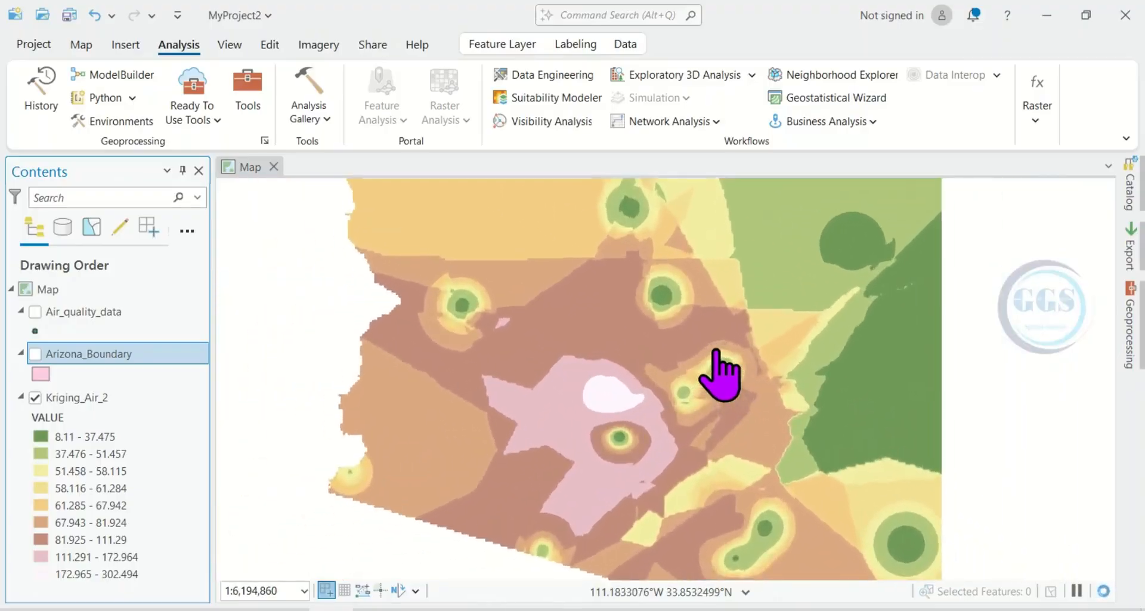
scroll(718, 376, down, 1)
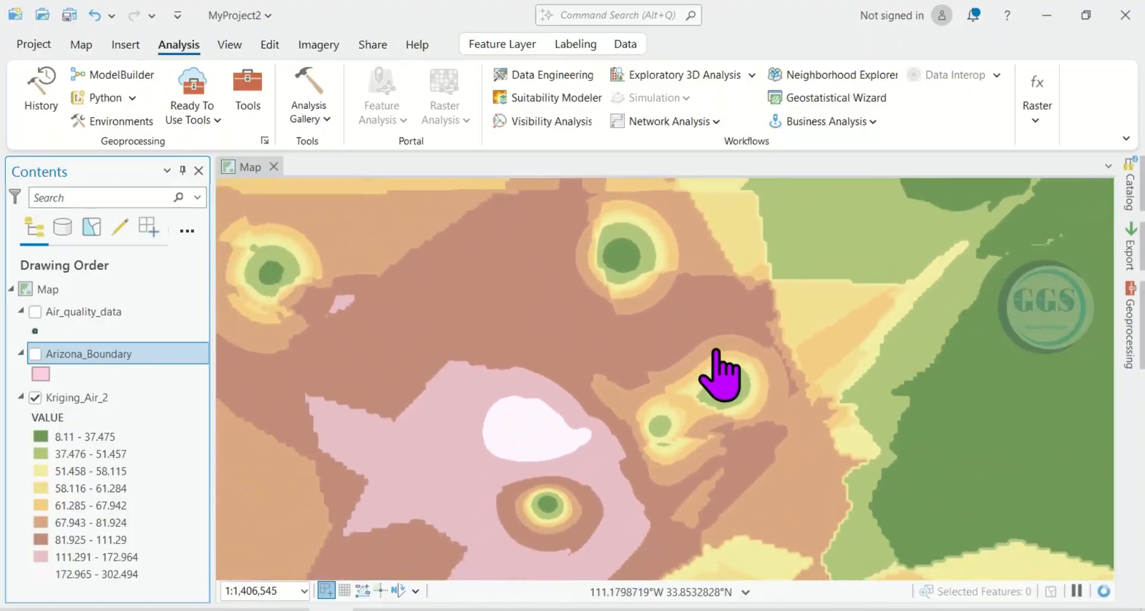